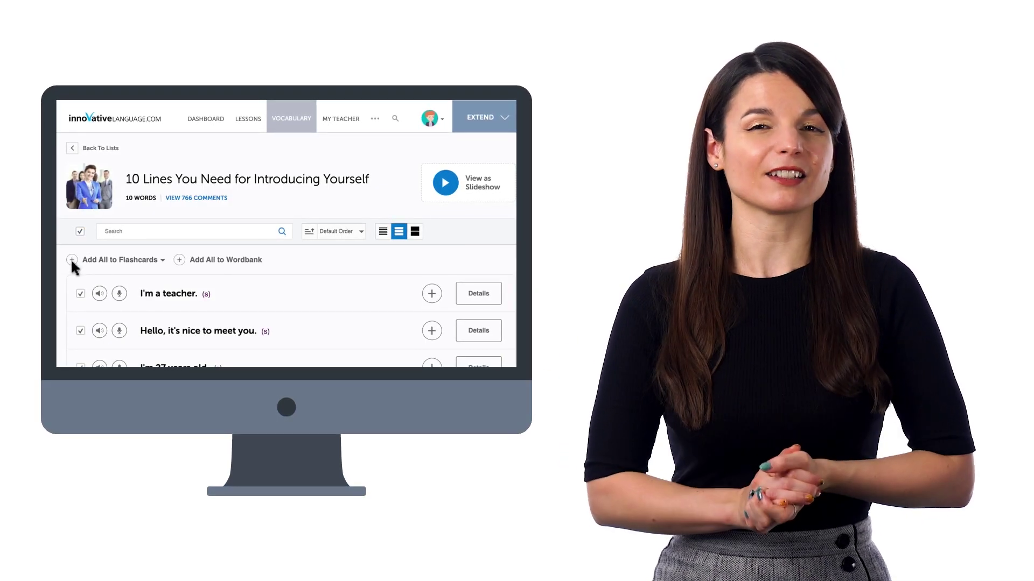
- Add the whole '10 Lines You Need for Introducing Yourself' list to a new flashcard deck
{"action": "left_click", "coordinate": [70, 259]}
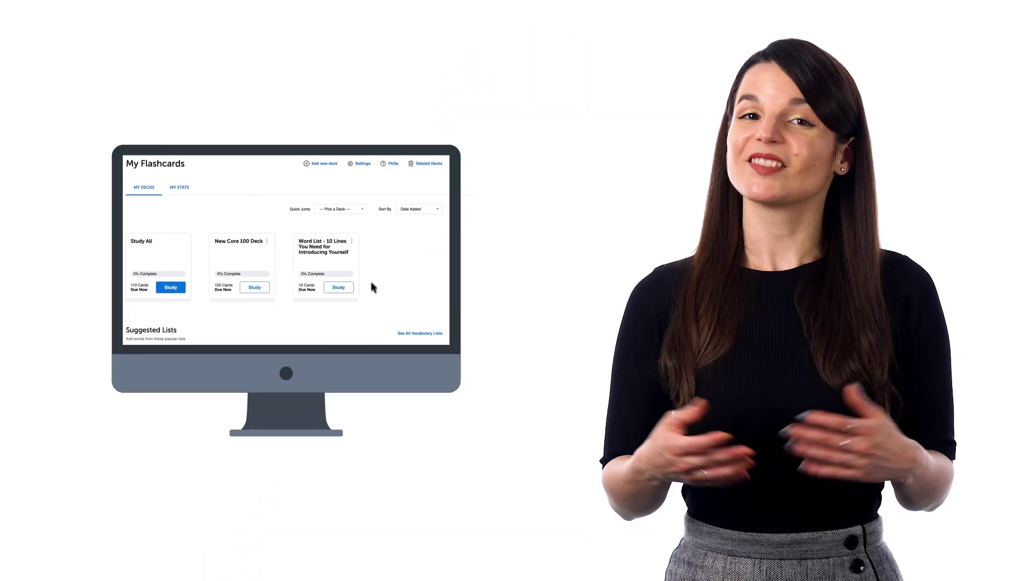
- Switch on the Listening Comprehension card type in Flashcards Settings
{"action": "left_click", "coordinate": [353, 161]}
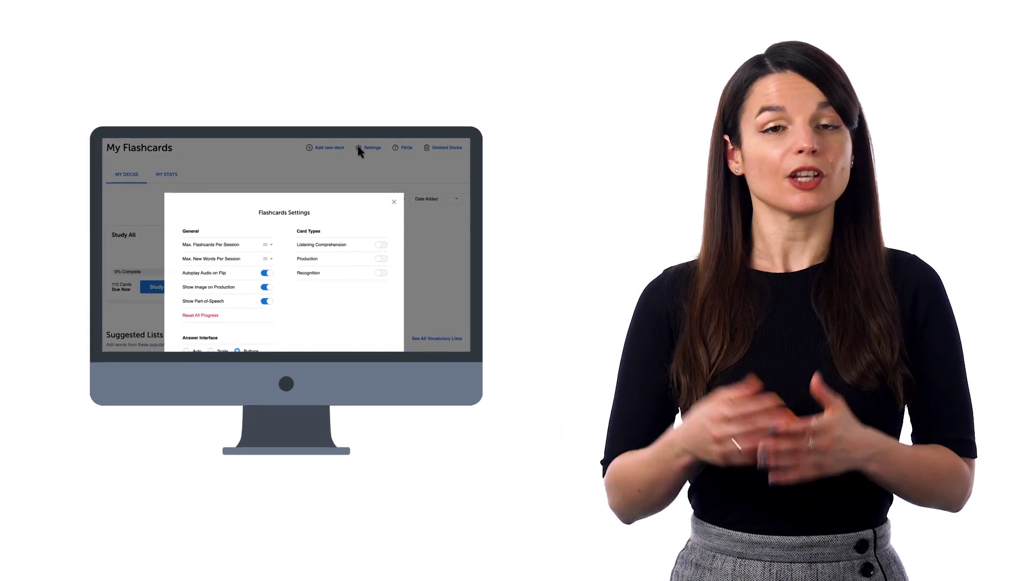
{"action": "left_click", "coordinate": [385, 243]}
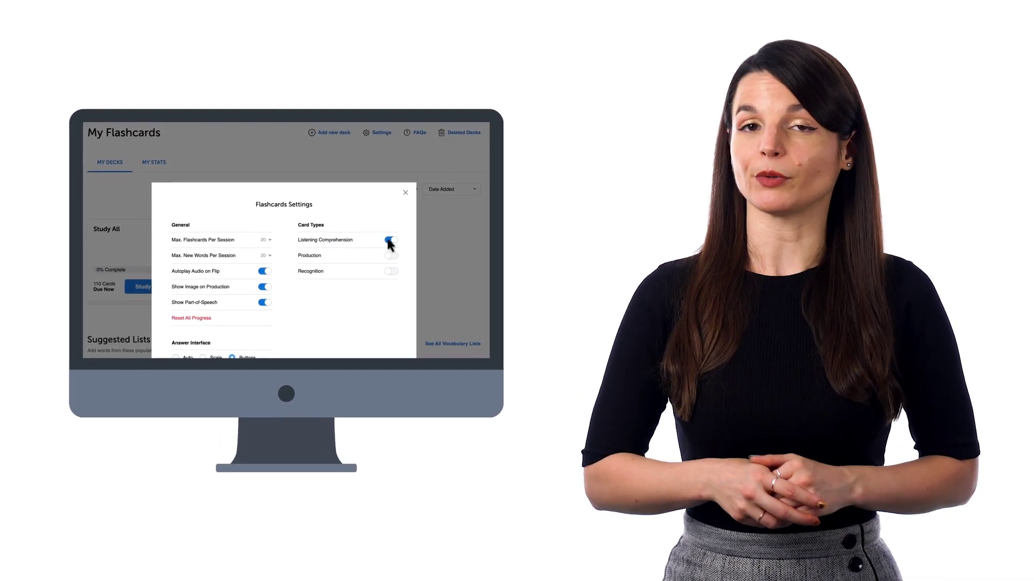